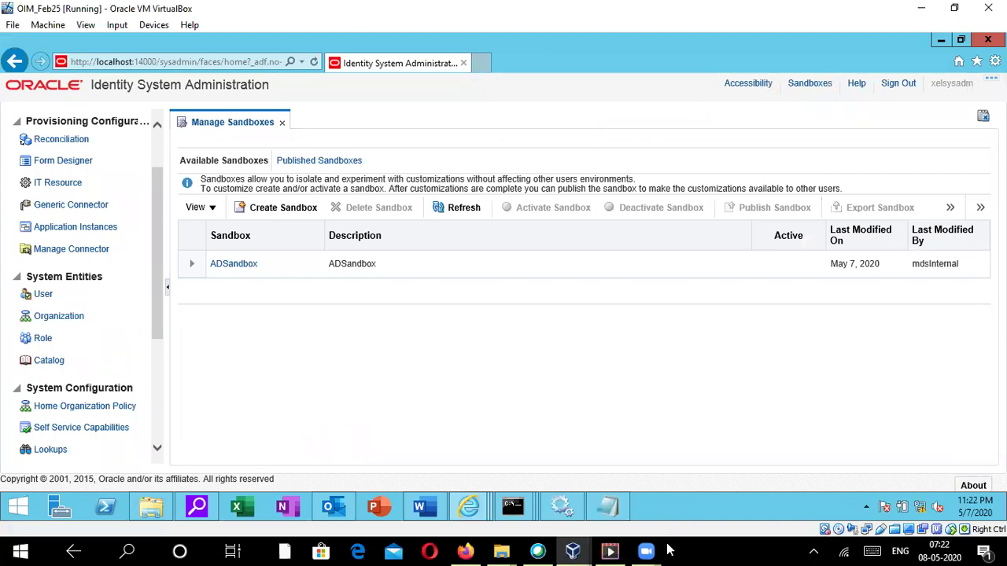
# Switch to the Steps file in Notepad and complete the parenthetical in item 8 as "( RO+IT Resource)".
pyautogui.click(607, 509)
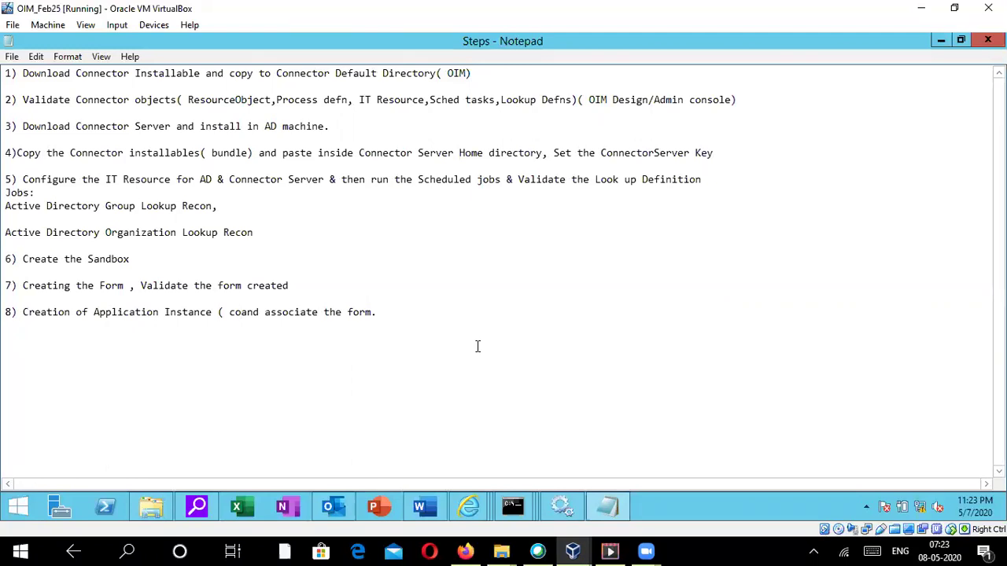
pyautogui.press('BackSpace')
pyautogui.press('BackSpace')
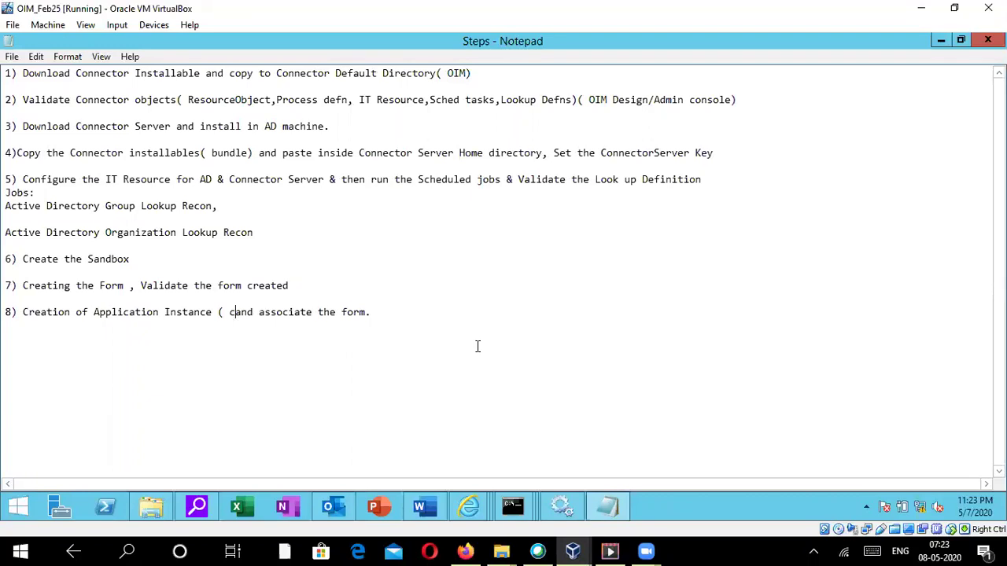
pyautogui.write('RO+IT ')
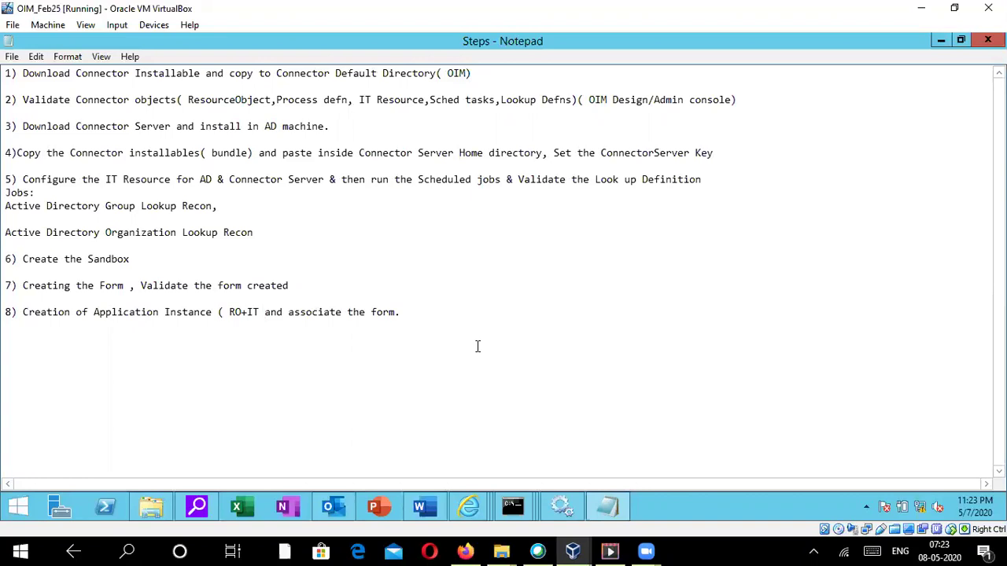
pyautogui.write('rESOURCE')
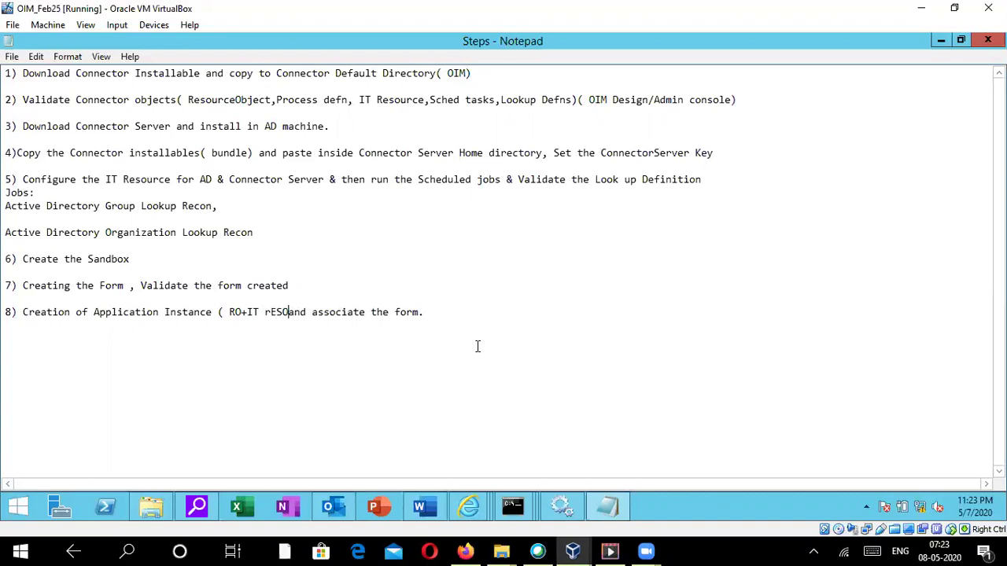
pyautogui.press('BackSpace')
pyautogui.press('BackSpace')
pyautogui.press('BackSpace')
pyautogui.press('BackSpace')
pyautogui.press('BackSpace')
pyautogui.press('BackSpace')
pyautogui.press('BackSpace')
pyautogui.press('BackSpace')
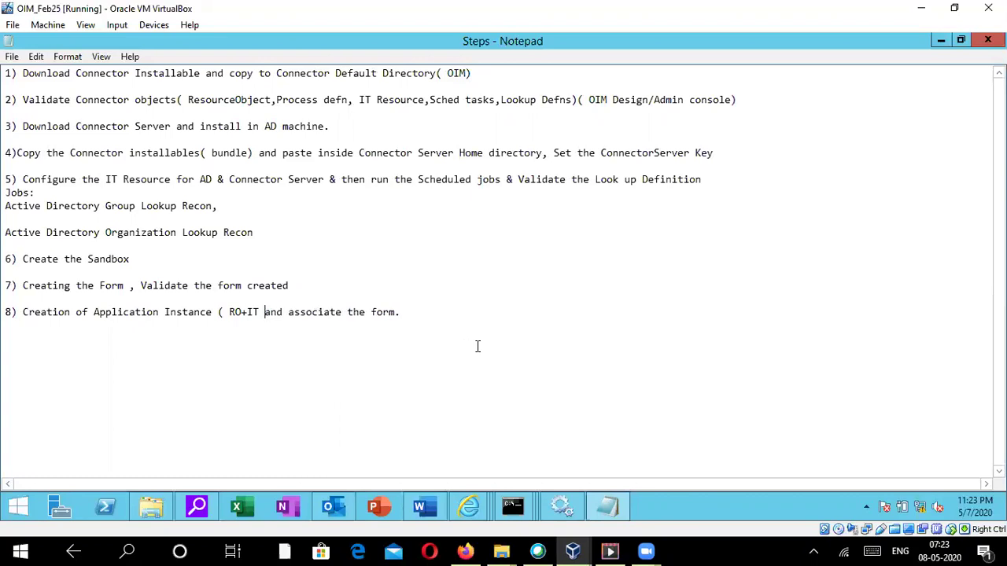
pyautogui.write('Resource)')
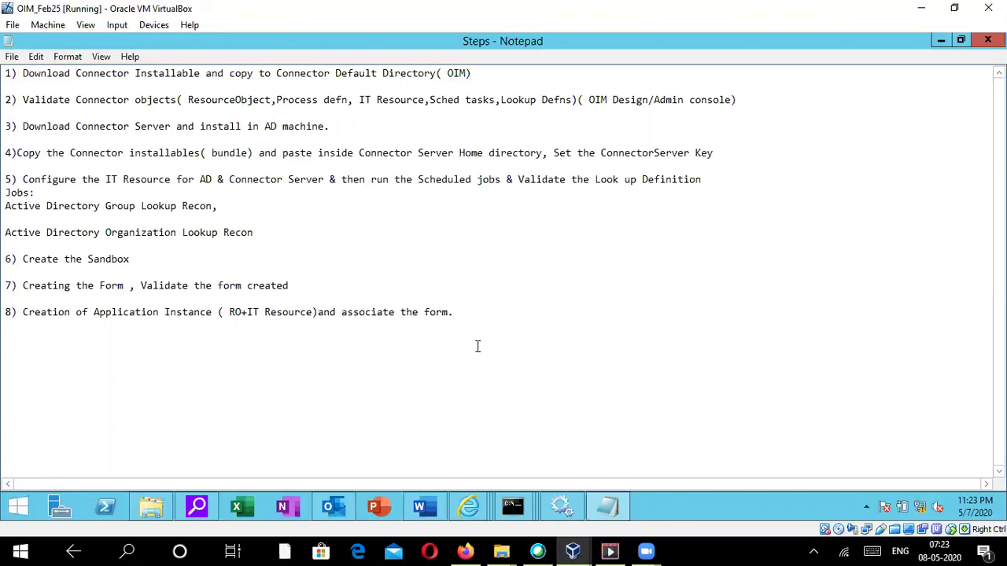
# Insert a space between "RO+" and "IT Resource" in item 8 of the notes.
pyautogui.press('Left')
pyautogui.press('Left')
pyautogui.press('Left')
pyautogui.press('Left')
pyautogui.press('Left')
pyautogui.press('Left')
pyautogui.press('Left')
pyautogui.press('Left')
pyautogui.press('Left')
pyautogui.press('Left')
pyautogui.press('Left')
pyautogui.press('Left')
pyautogui.press('Left')
pyautogui.press('Right')
pyautogui.press('Right')
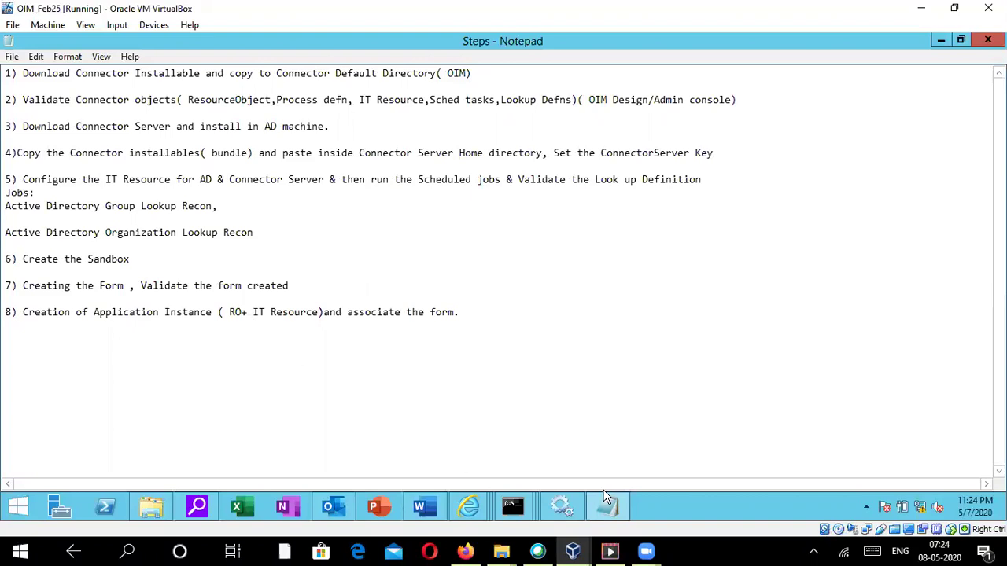
# Switch to the Identity System Administration sandbox page in the browser and activate ADSandbox.
pyautogui.moveTo(469, 508)
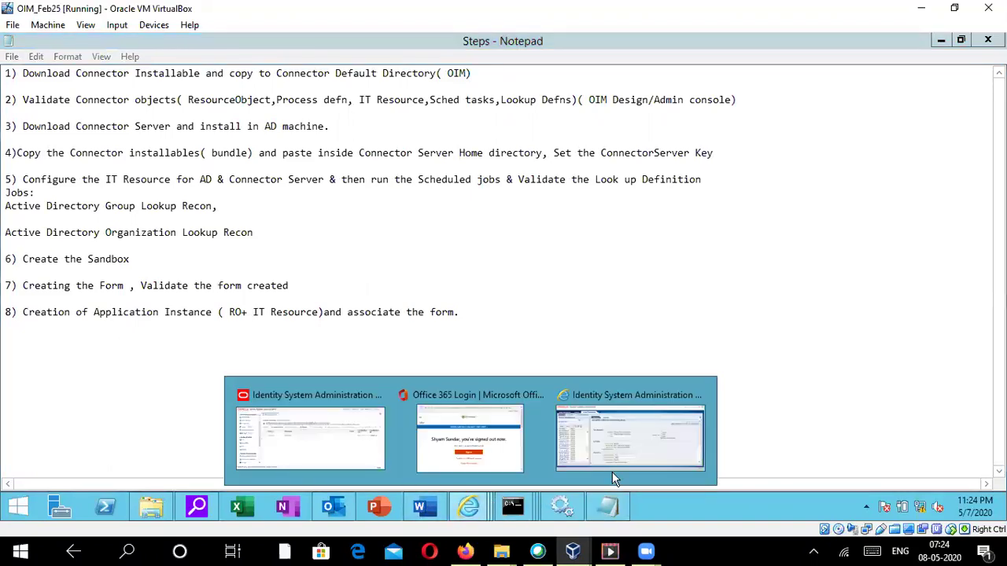
pyautogui.click(315, 441)
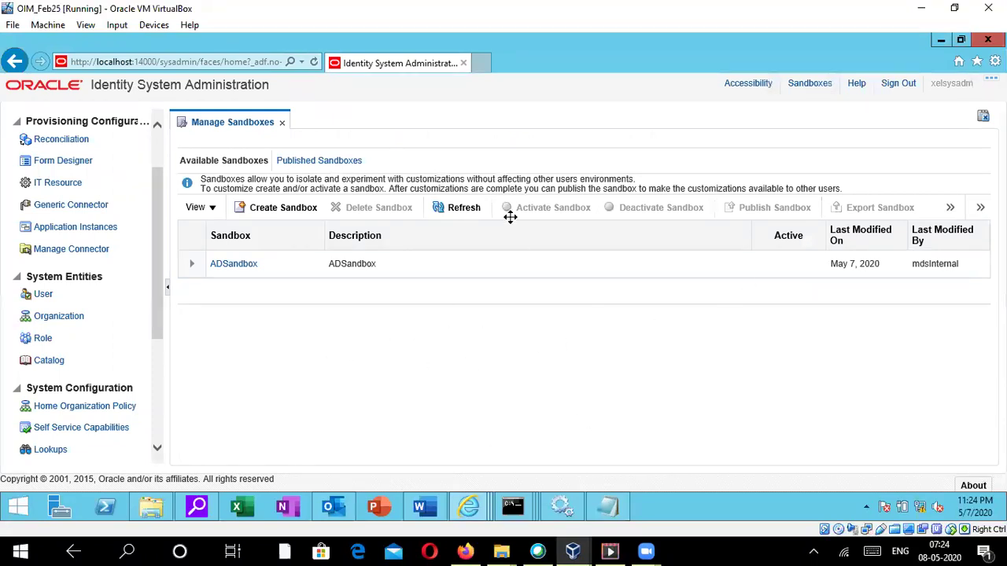
pyautogui.click(190, 260)
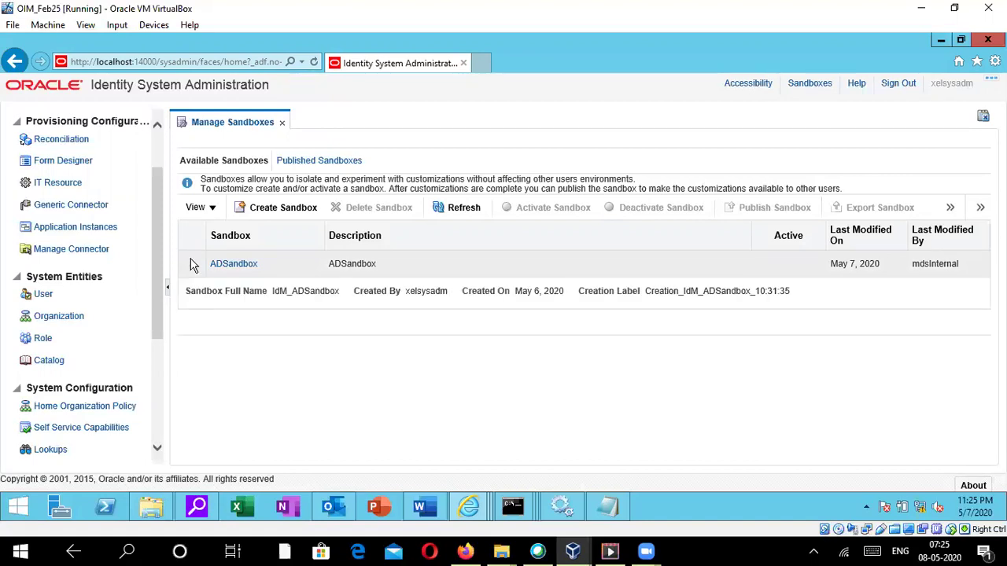
pyautogui.click(192, 260)
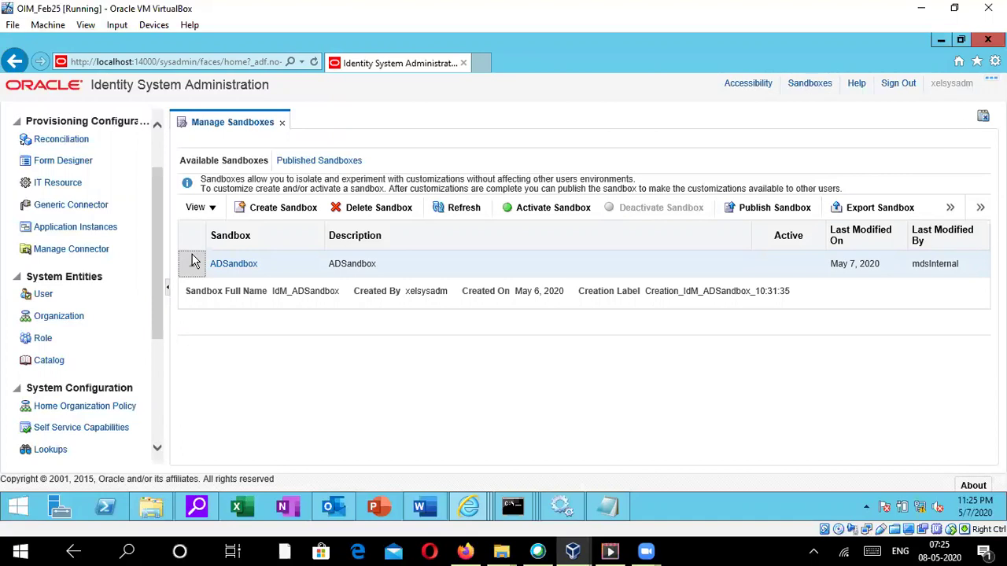
pyautogui.click(528, 208)
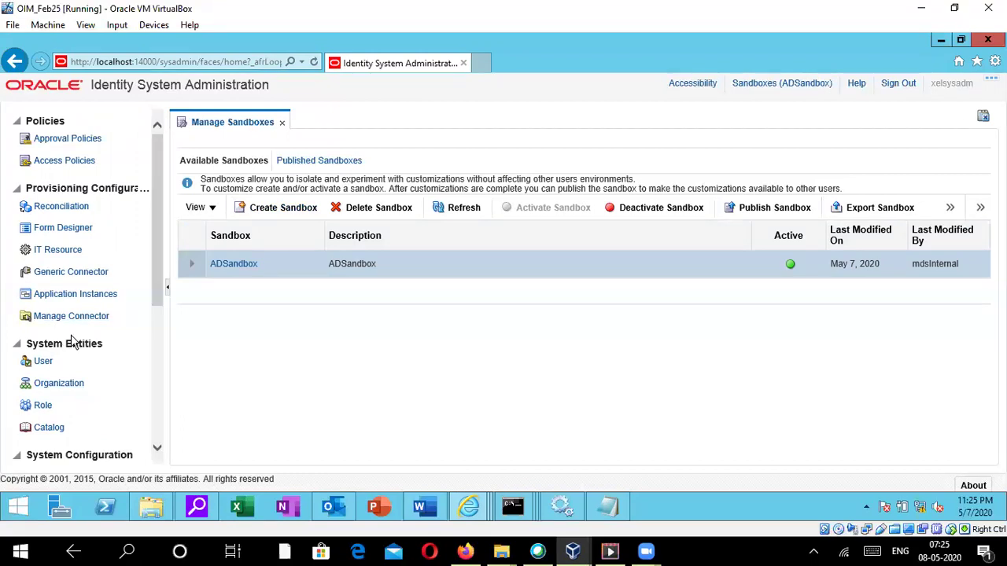
# Open Application Instances and search for all existing instances without any criteria.
pyautogui.click(75, 296)
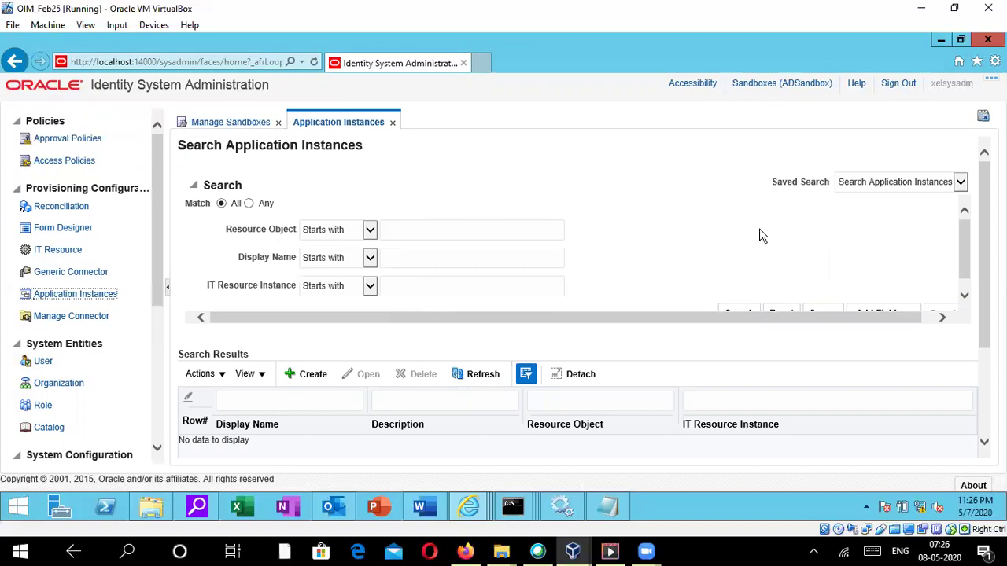
pyautogui.click(372, 230)
pyautogui.click(415, 231)
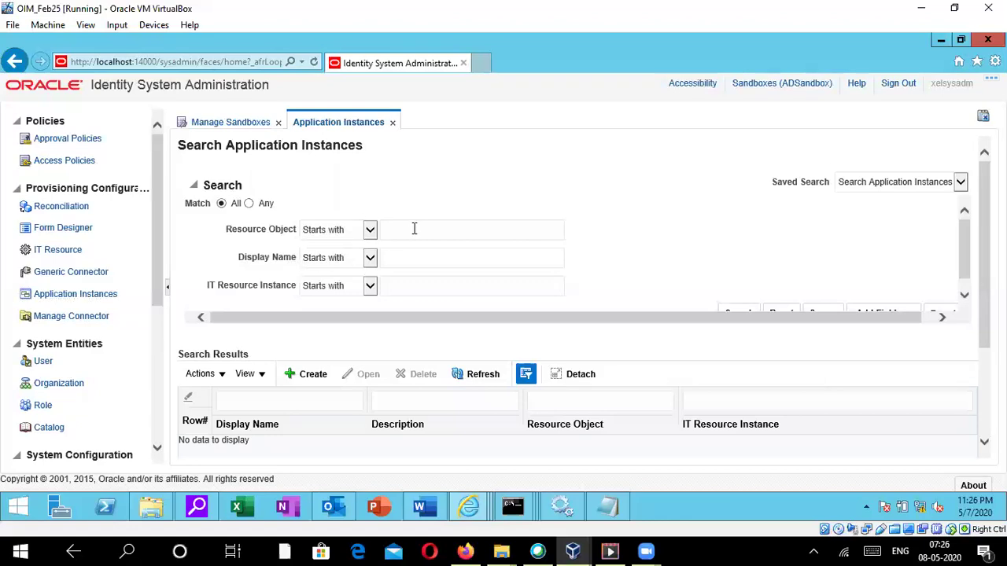
pyautogui.scroll(-3, 423, 249)
pyautogui.scroll(2, 426, 255)
pyautogui.scroll(1, 755, 282)
pyautogui.scroll(-2, 935, 256)
pyautogui.click(739, 251)
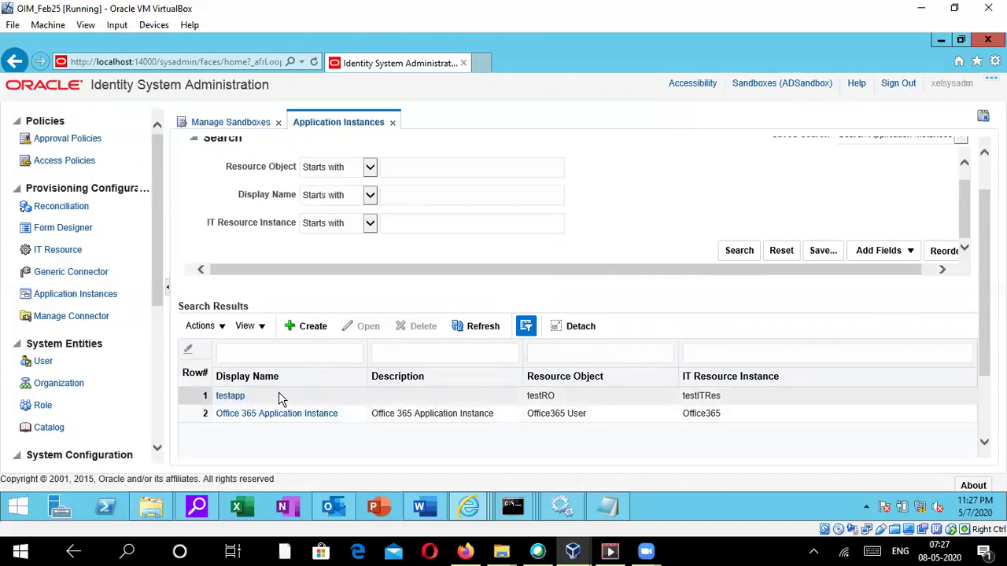
# Start creating a new application instance and look through the fields of its attributes form.
pyautogui.scroll(2, 425, 256)
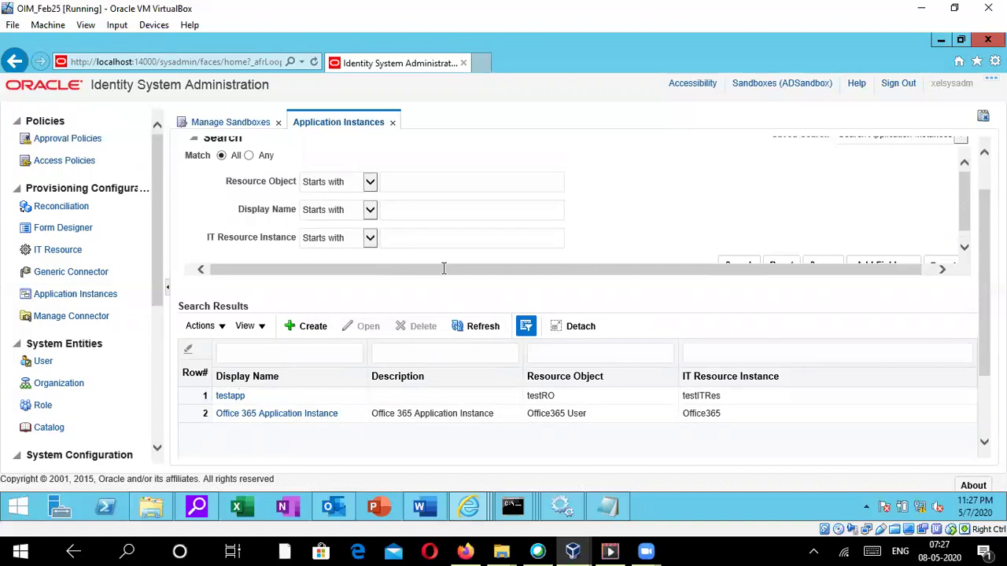
pyautogui.click(307, 376)
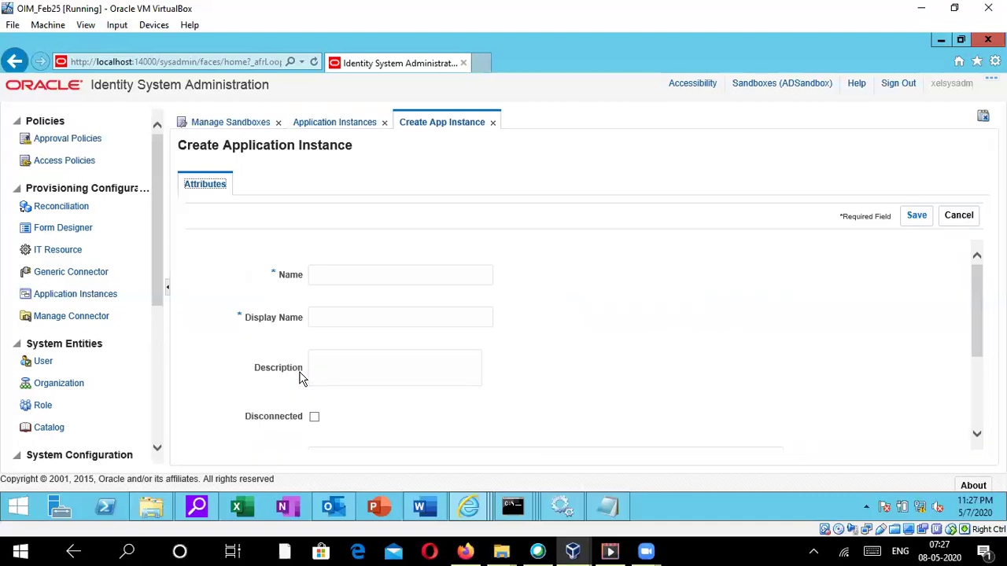
pyautogui.scroll(-2, 378, 315)
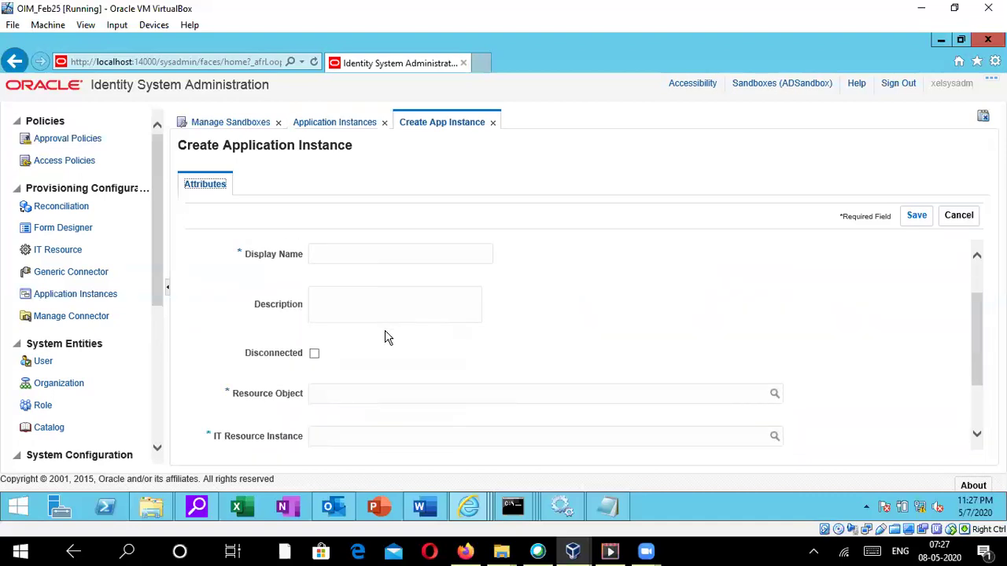
pyautogui.scroll(-3, 347, 326)
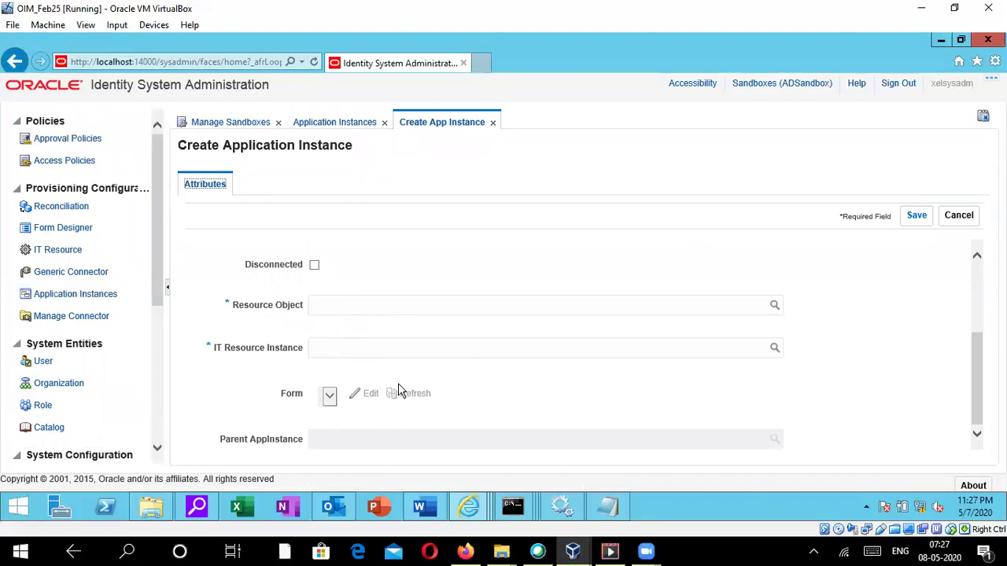
pyautogui.scroll(5, 465, 328)
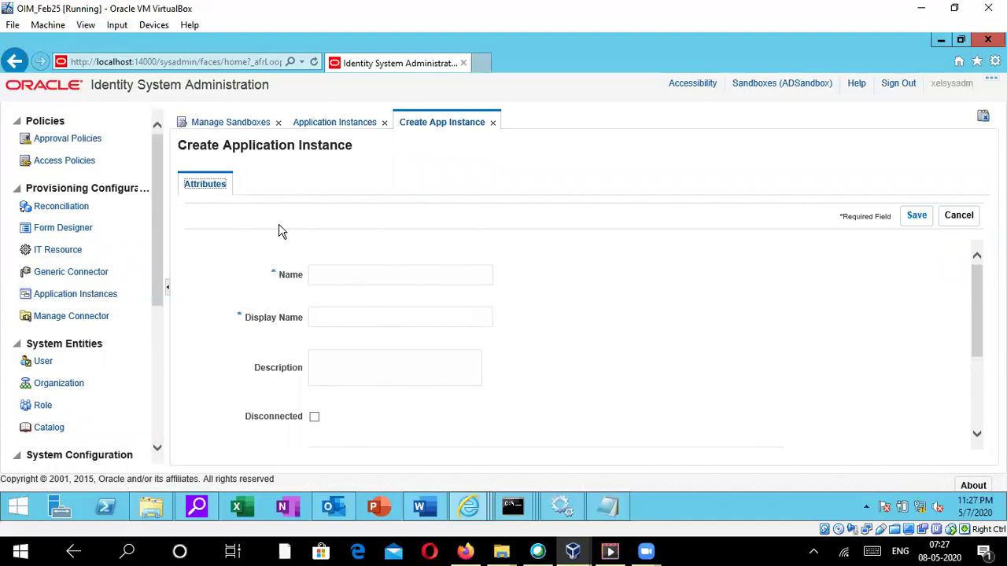
# Enter "Windows account(AD)" as the name of the new application instance.
pyautogui.click(353, 279)
pyautogui.write('Windows accoun')
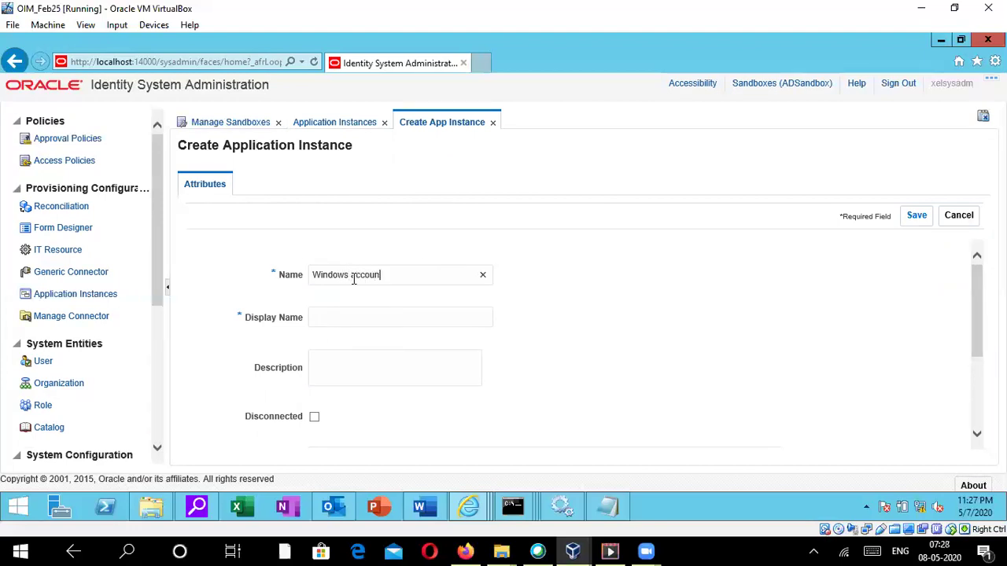
pyautogui.write('t(AD0')
pyautogui.click(351, 275)
pyautogui.press('BackSpace')
pyautogui.click(381, 276)
pyautogui.click(349, 274)
pyautogui.click(404, 274)
pyautogui.press('BackSpace')
pyautogui.write('0')
pyautogui.press('BackSpace')
pyautogui.write(')')
pyautogui.tripleClick(363, 269)
pyautogui.rightClick(364, 268)
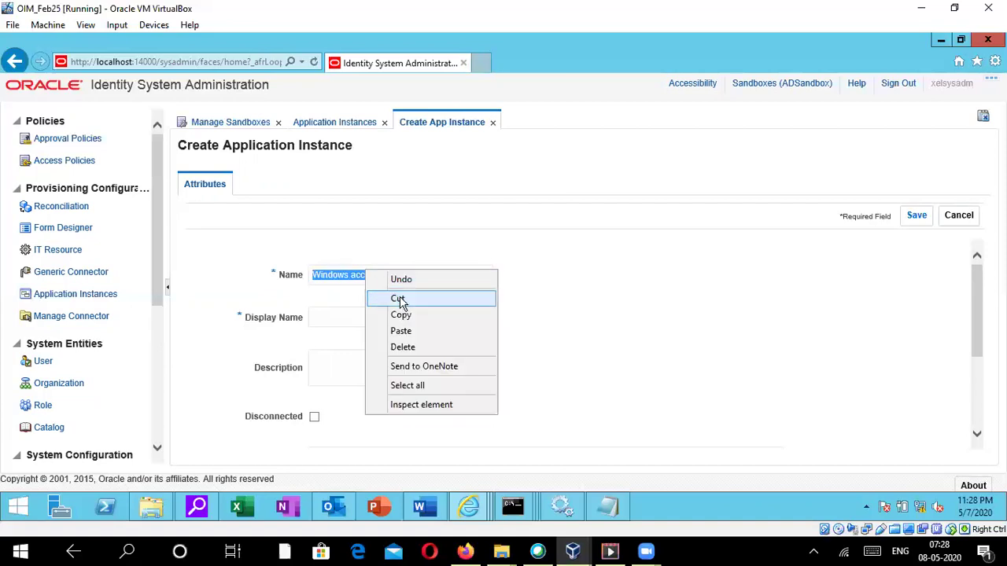
pyautogui.click(410, 317)
pyautogui.click(356, 313)
pyautogui.rightClick(355, 320)
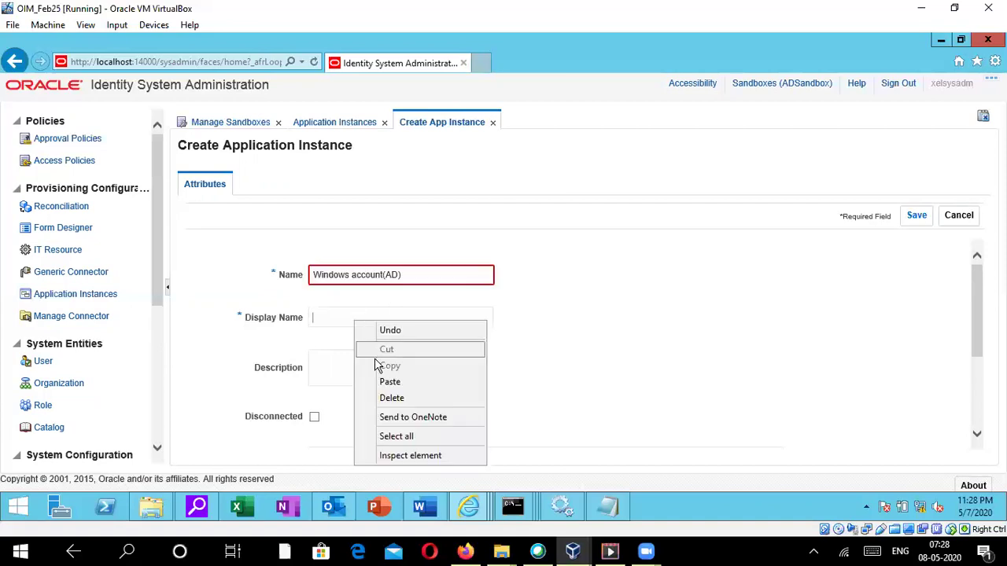
# Remove the space from the instance name and copy the resulting "Windowsaccount(AD)" into the display name.
pyautogui.click(352, 275)
pyautogui.press('BackSpace')
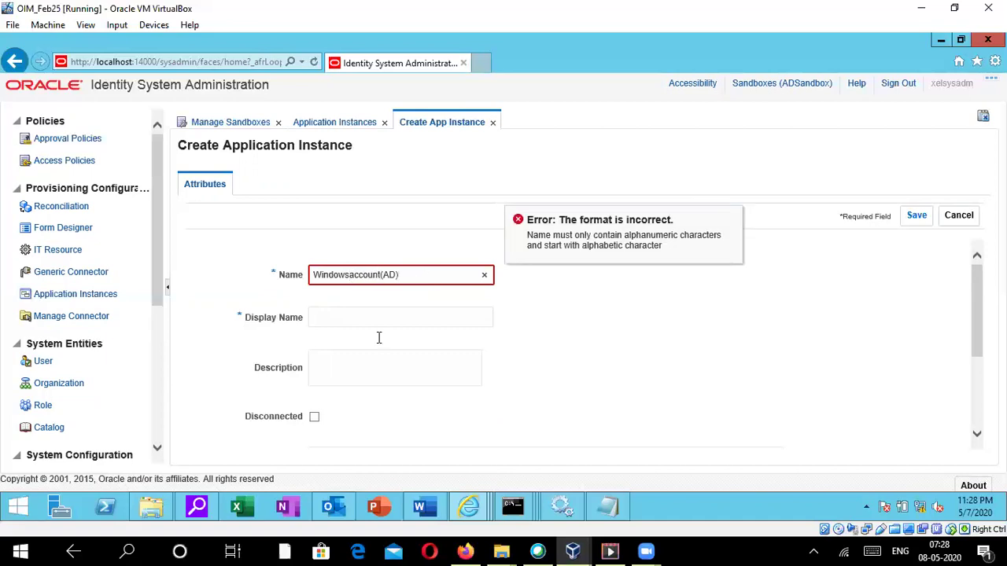
pyautogui.tripleClick(414, 278)
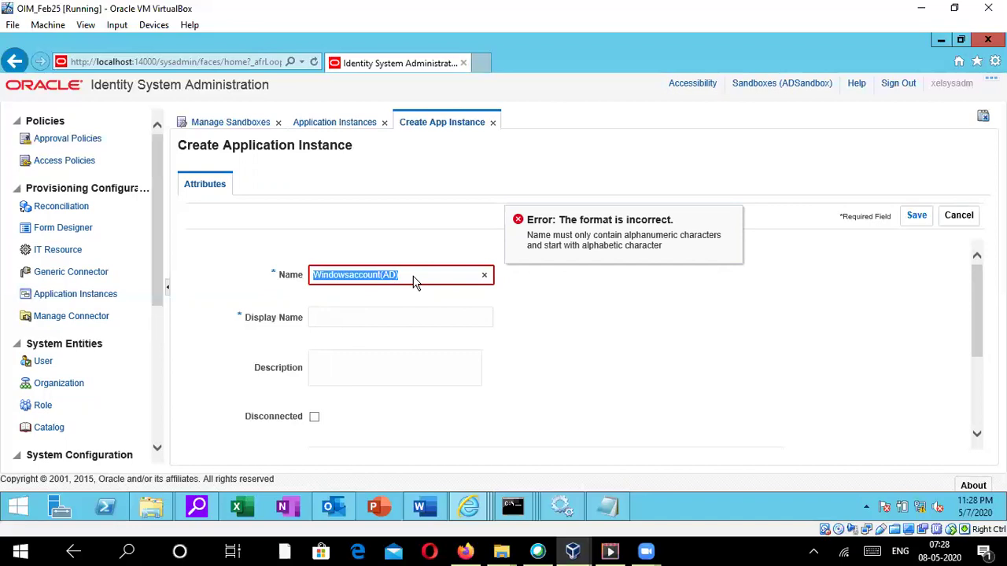
pyautogui.click(347, 322)
pyautogui.hotkey('ctrl', 'v')
pyautogui.click(360, 362)
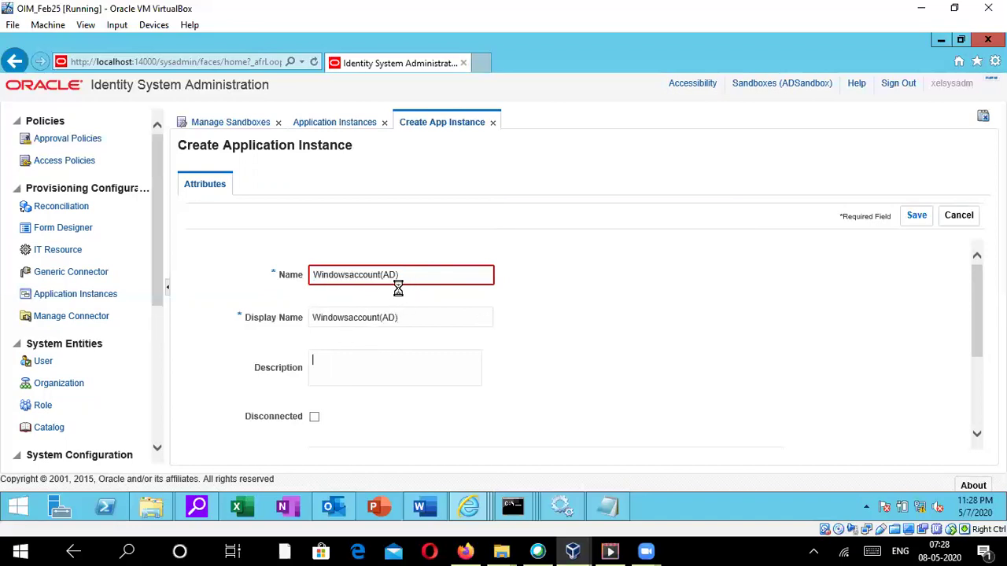
# Remove both parentheses from the instance name so it reads WindowsaccountAD.
pyautogui.click(411, 274)
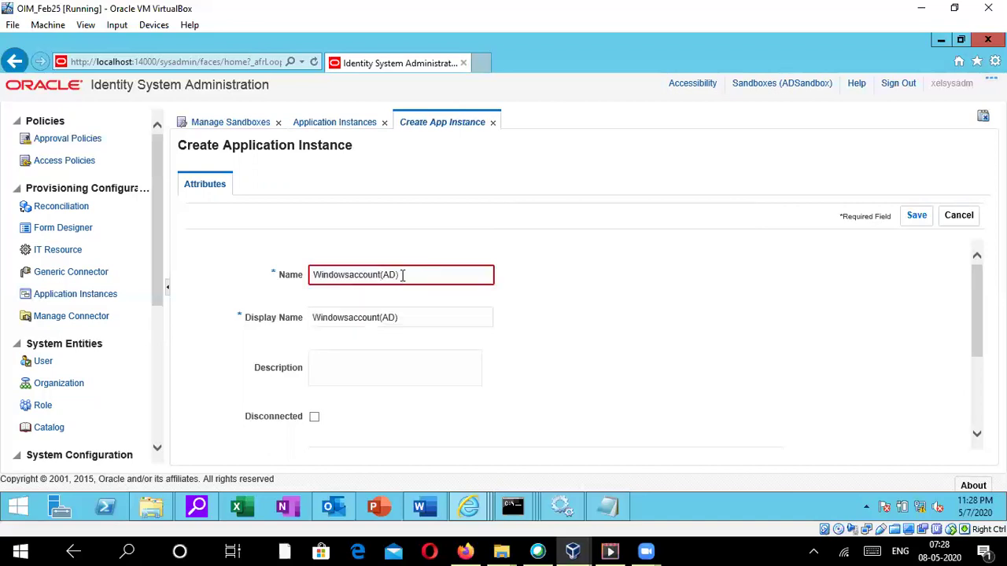
pyautogui.press('BackSpace')
pyautogui.press('Left')
pyautogui.press('Left')
pyautogui.press('BackSpace')
pyautogui.write(')')
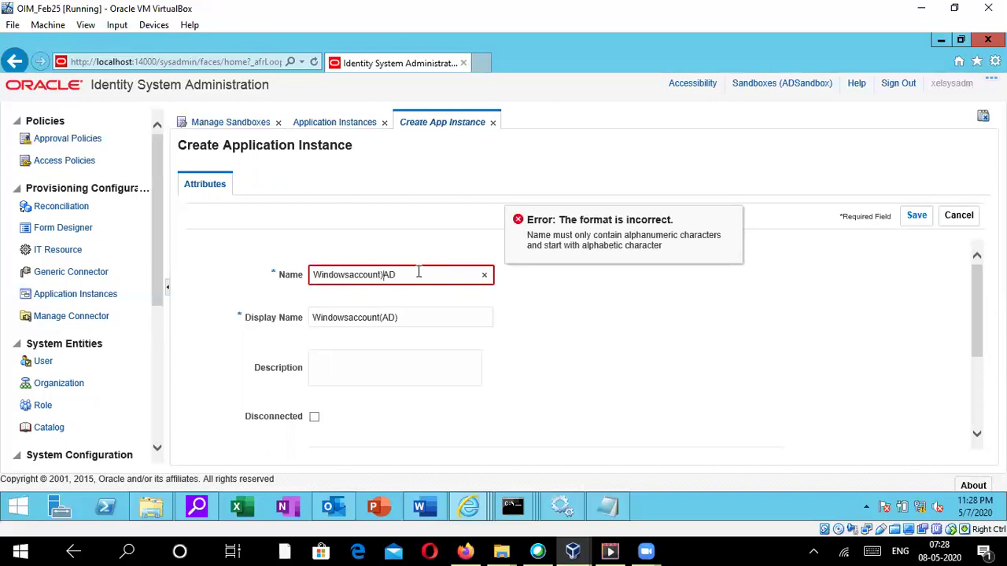
pyautogui.press('BackSpace')
pyautogui.write('_')
pyautogui.press('BackSpace')
pyautogui.click(364, 363)
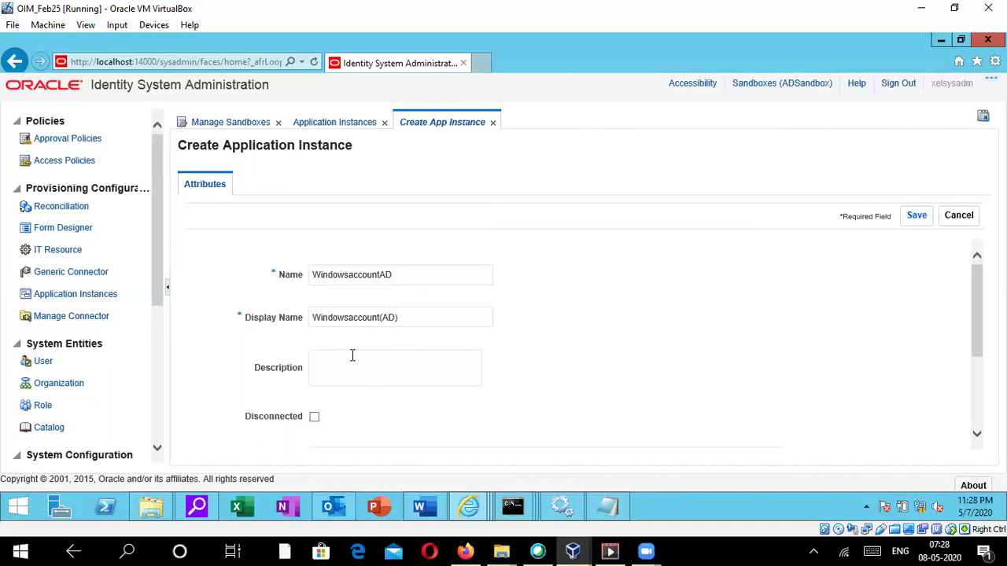
# Copy the display name "Windowsaccount(AD)" into the description of the application instance.
pyautogui.click(398, 275)
pyautogui.click(403, 318)
pyautogui.hotkey('ctrl', 'a')
pyautogui.hotkey('ctrl', 'c')
pyautogui.click(356, 363)
pyautogui.hotkey('ctrl', 'v')
# Search the available resource objects and assign AD User as the instance's resource object.
pyautogui.scroll(-1, 333, 404)
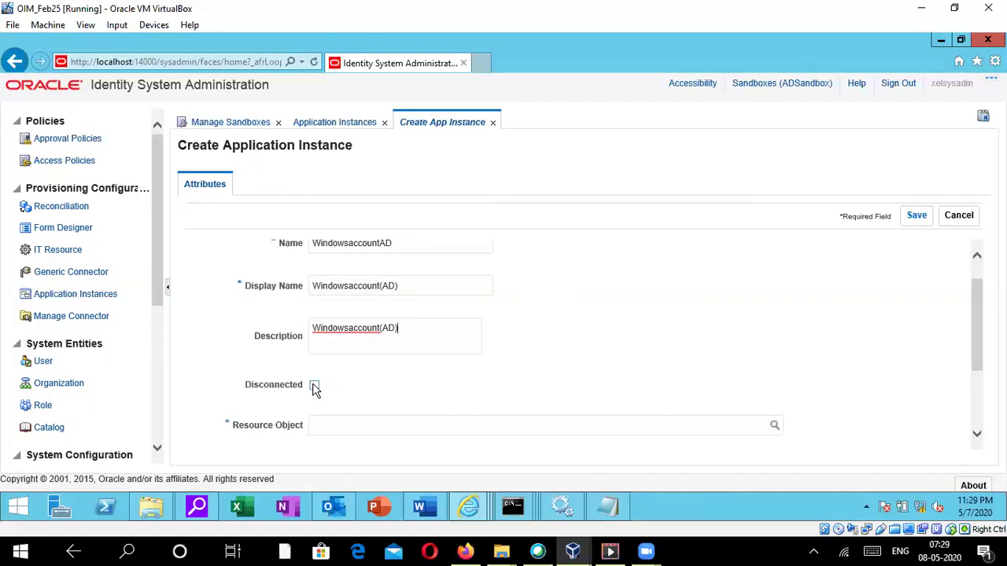
pyautogui.scroll(-2, 315, 386)
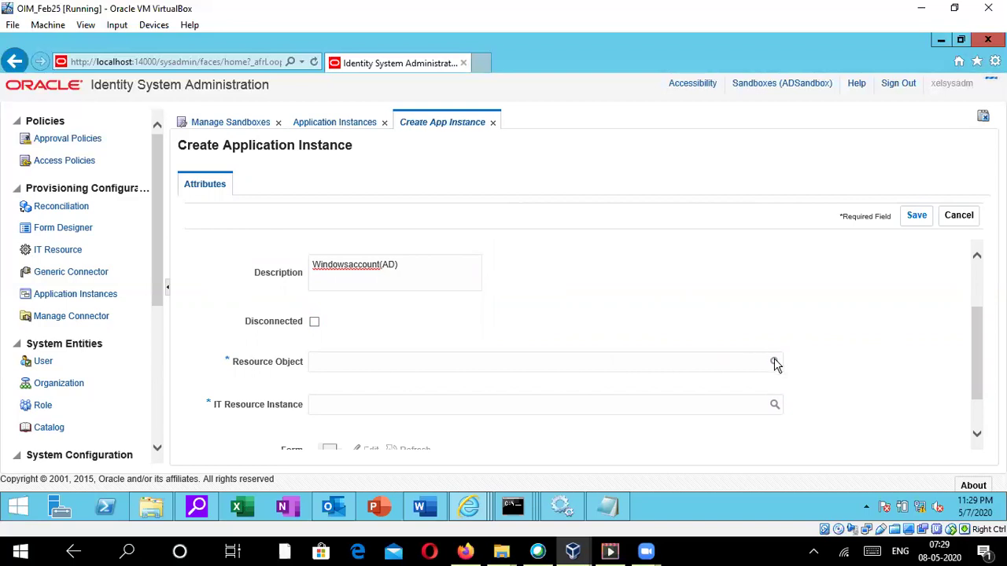
pyautogui.click(775, 363)
pyautogui.click(567, 195)
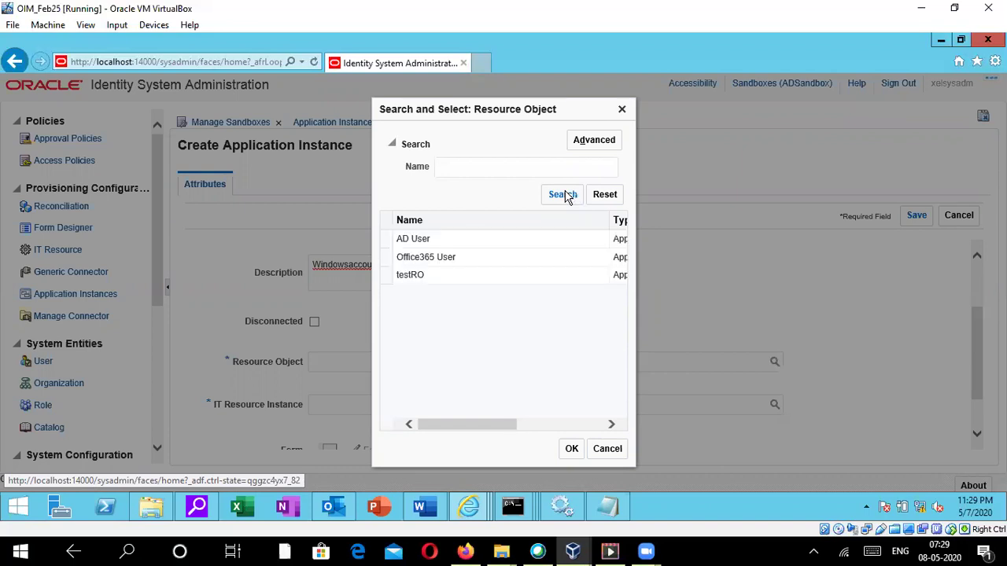
pyautogui.click(410, 242)
pyautogui.click(567, 452)
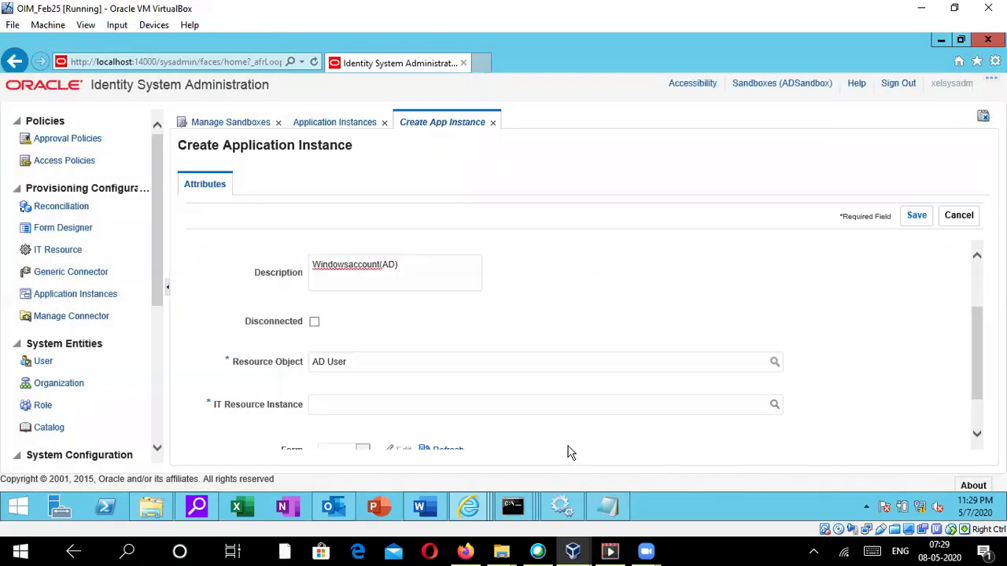
# Search the available IT resource instances and assign Active Directory as the application instance's IT resource.
pyautogui.click(773, 407)
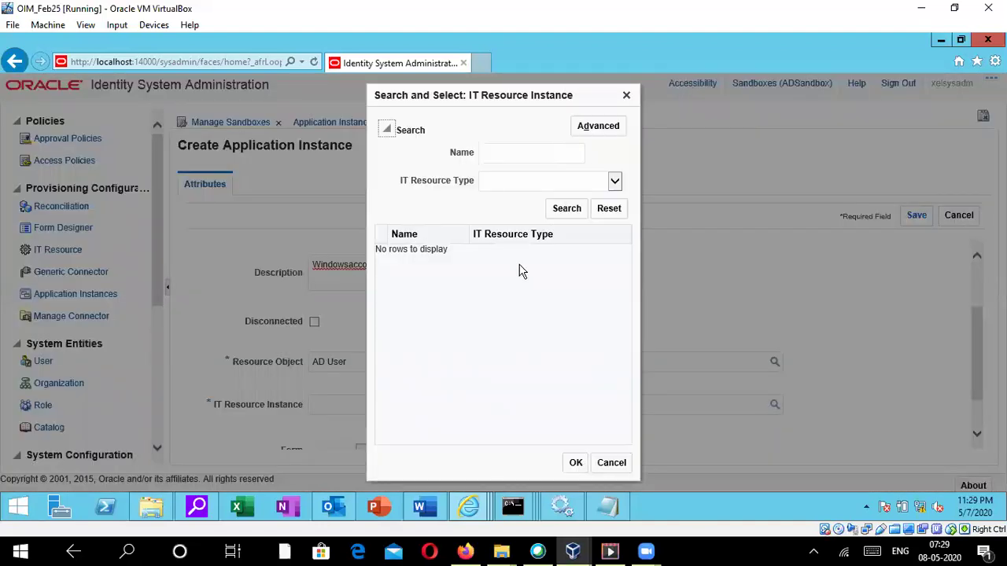
pyautogui.click(560, 210)
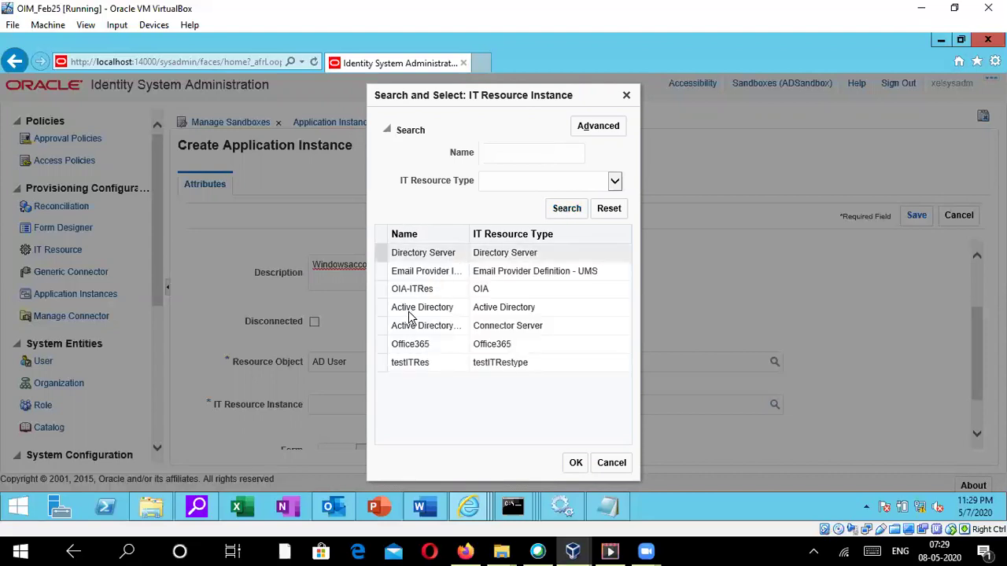
pyautogui.click(432, 313)
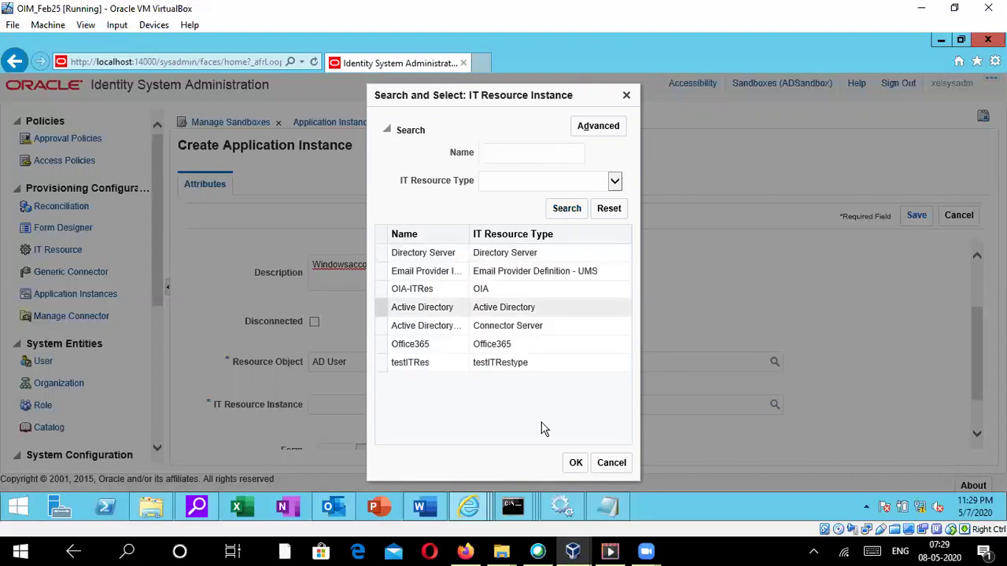
pyautogui.click(576, 464)
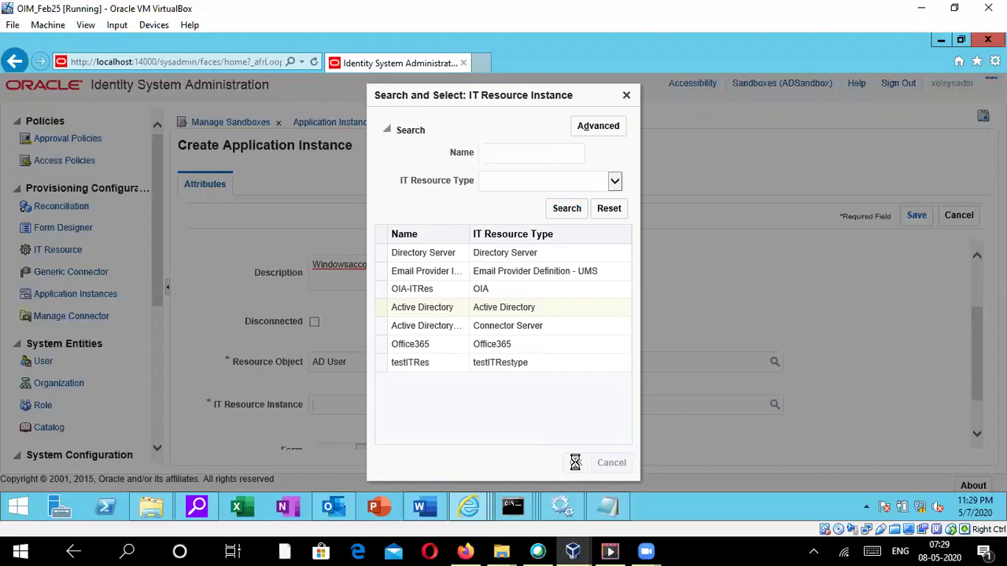
# Select ADForm as the form for the application instance and save the instance.
pyautogui.scroll(-1, 532, 396)
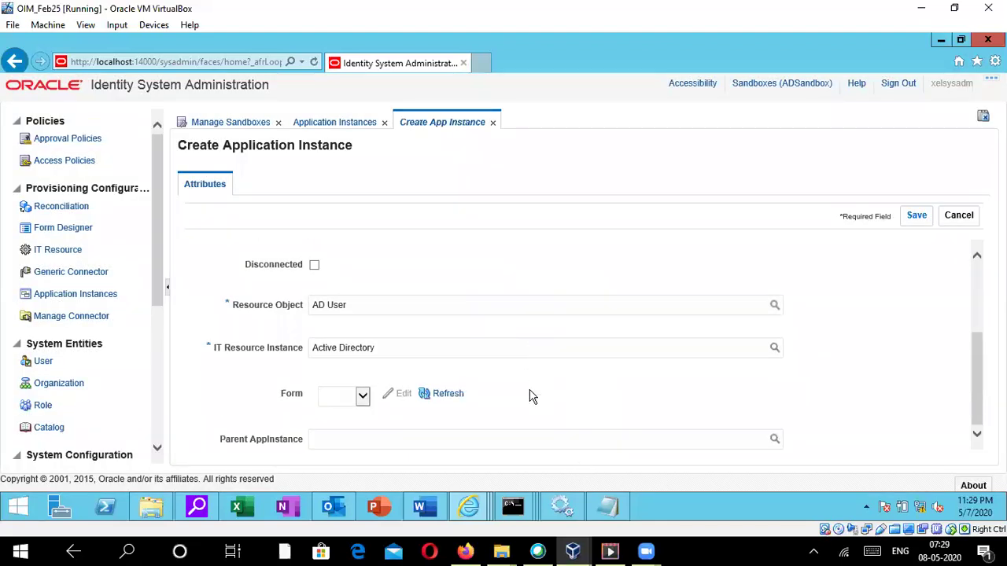
pyautogui.click(365, 396)
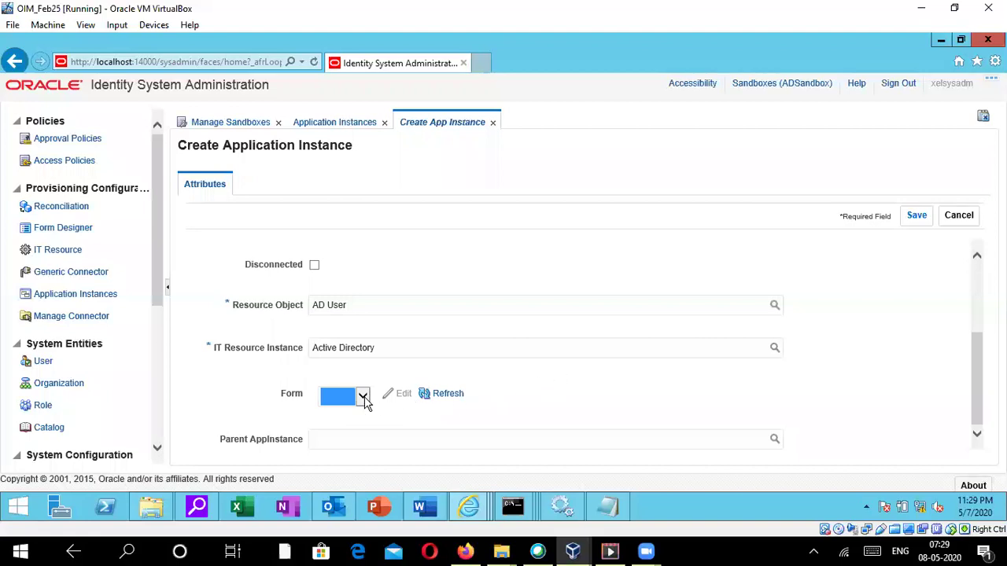
pyautogui.click(364, 398)
pyautogui.click(347, 407)
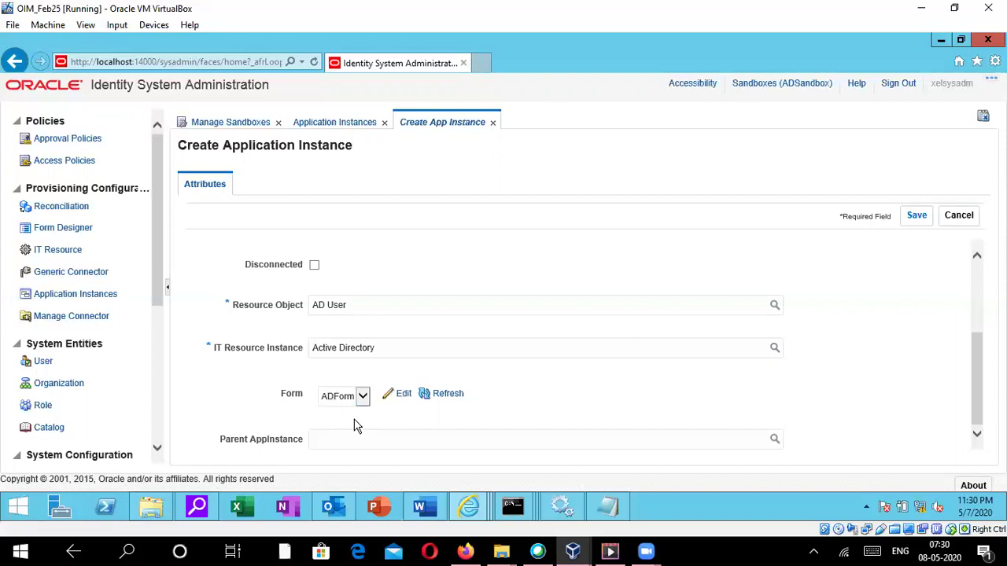
pyautogui.scroll(5, 653, 404)
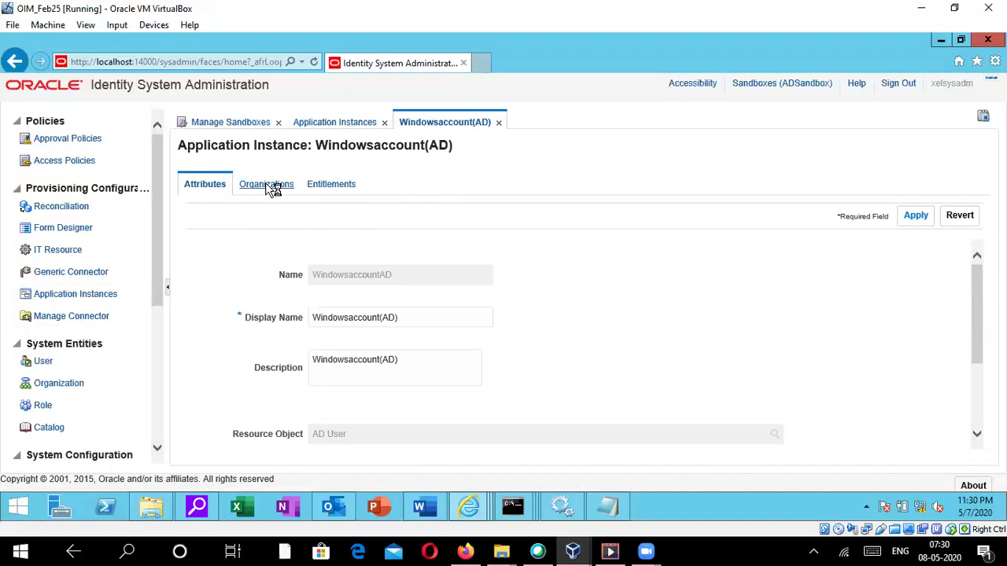
# Review the organizations the Windowsaccount(AD) instance is available to and look through its list of entitlements.
pyautogui.click(268, 188)
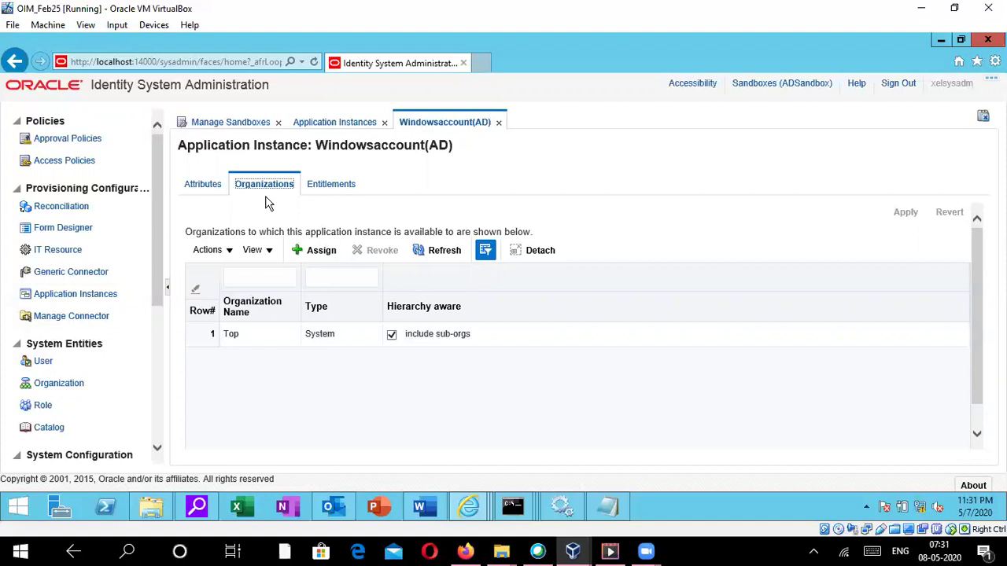
pyautogui.click(333, 186)
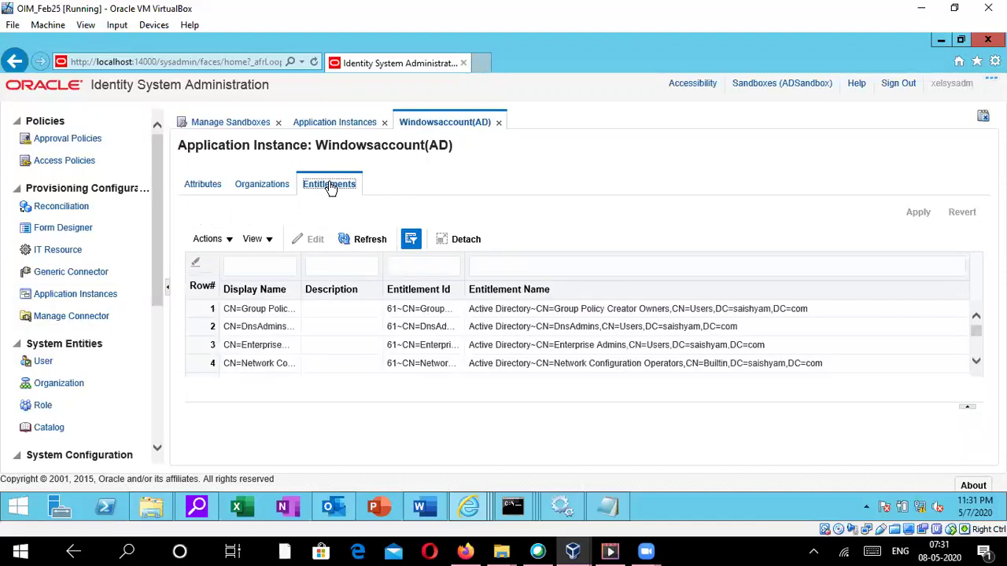
pyautogui.click(263, 309)
pyautogui.scroll(-1, 348, 359)
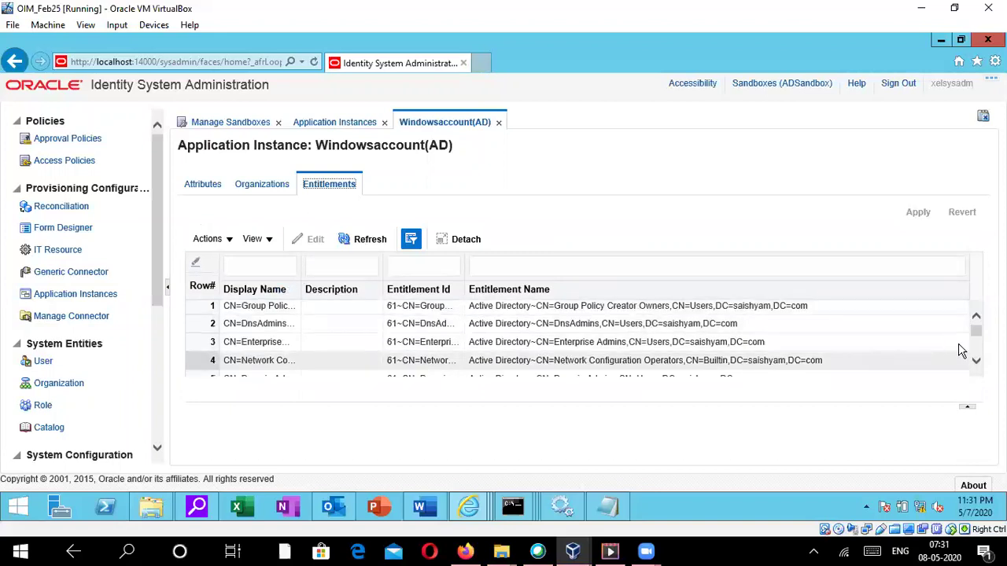
pyautogui.moveTo(976, 334)
pyautogui.mouseDown()
pyautogui.moveTo(978, 358)
pyautogui.moveTo(973, 316)
pyautogui.mouseUp()
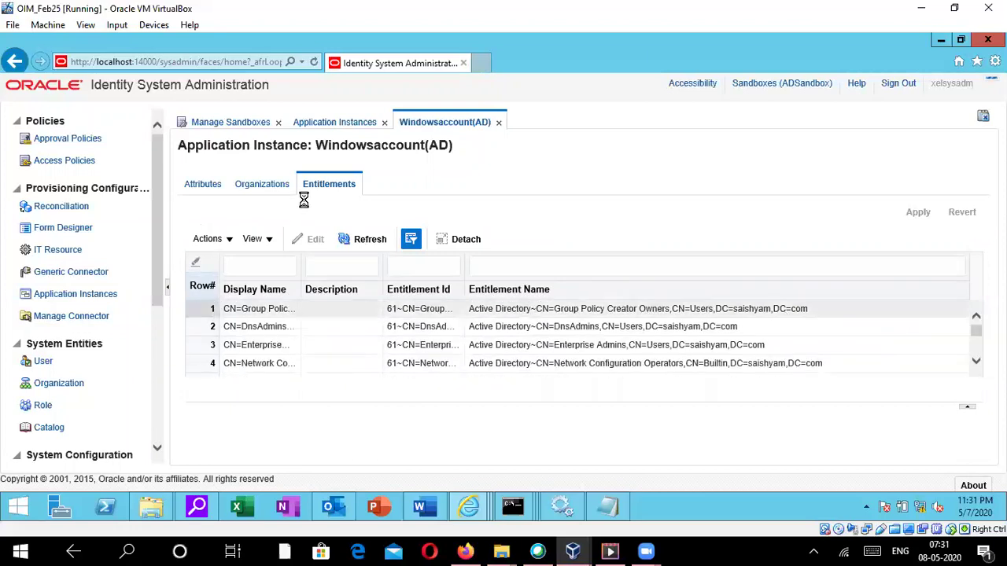